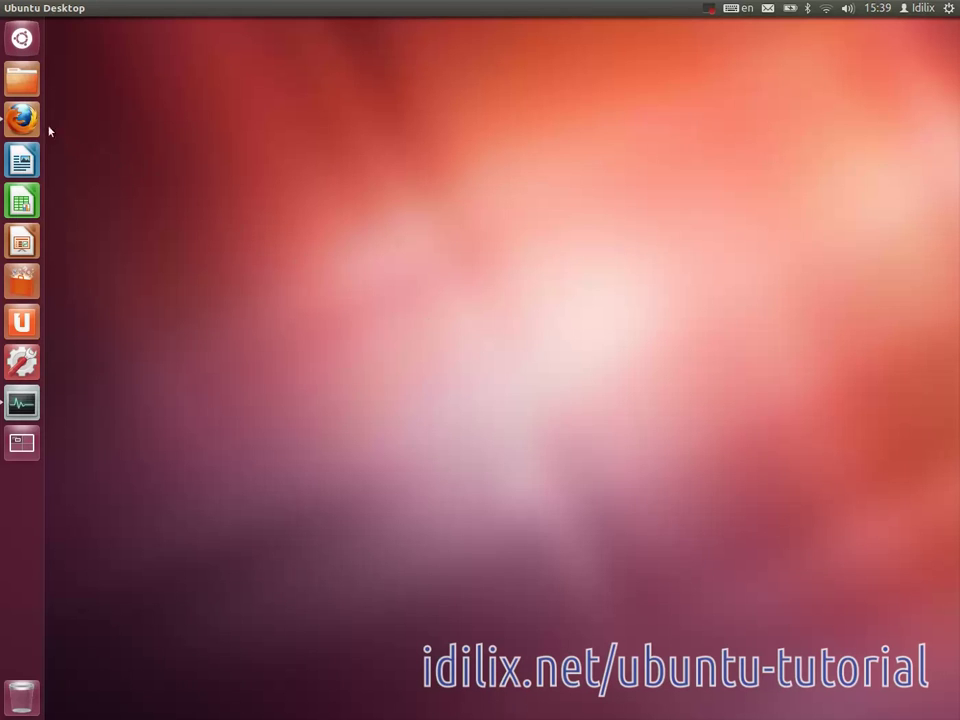
# - Open Firefox and read the ReportingBugs documentation page down to the section on checking for already reported bugs
pyautogui.click(22, 118)
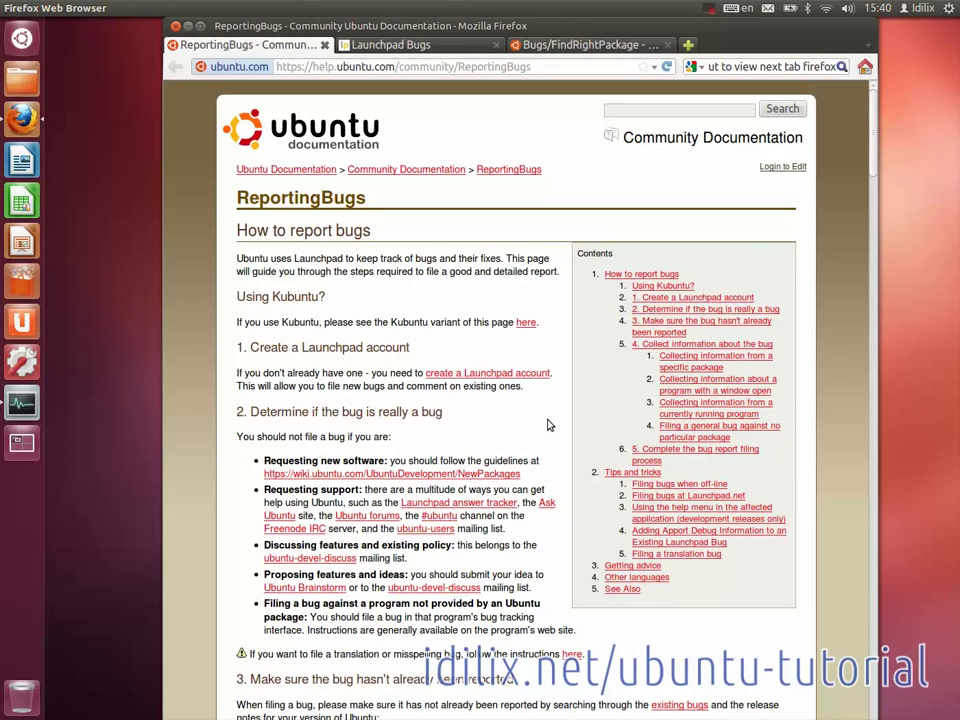
pyautogui.scroll(-2, 548, 425)
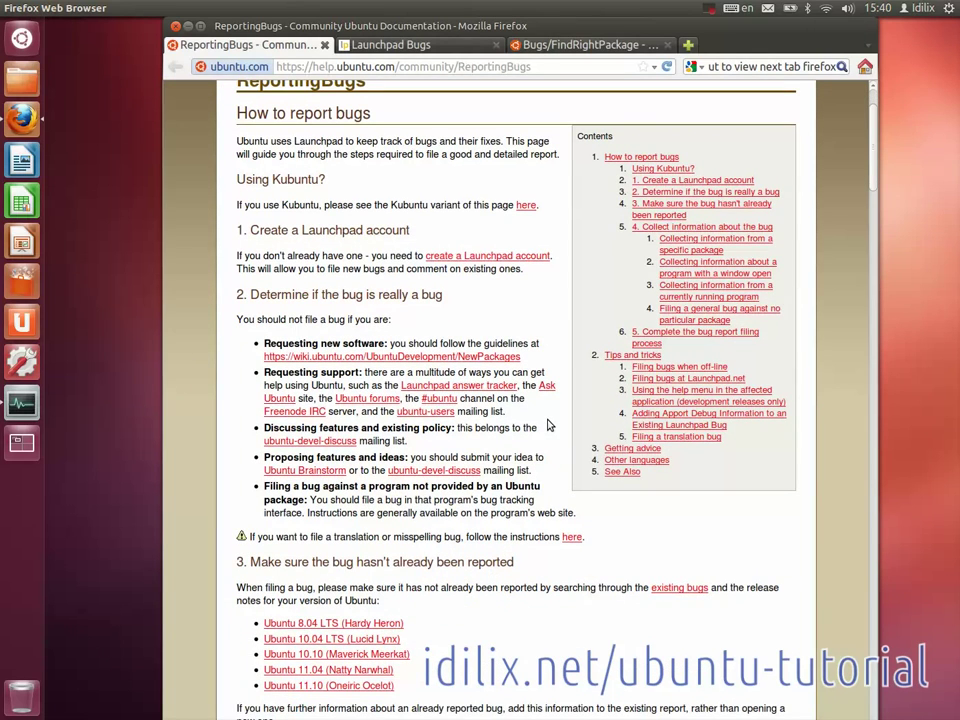
pyautogui.scroll(-1, 548, 425)
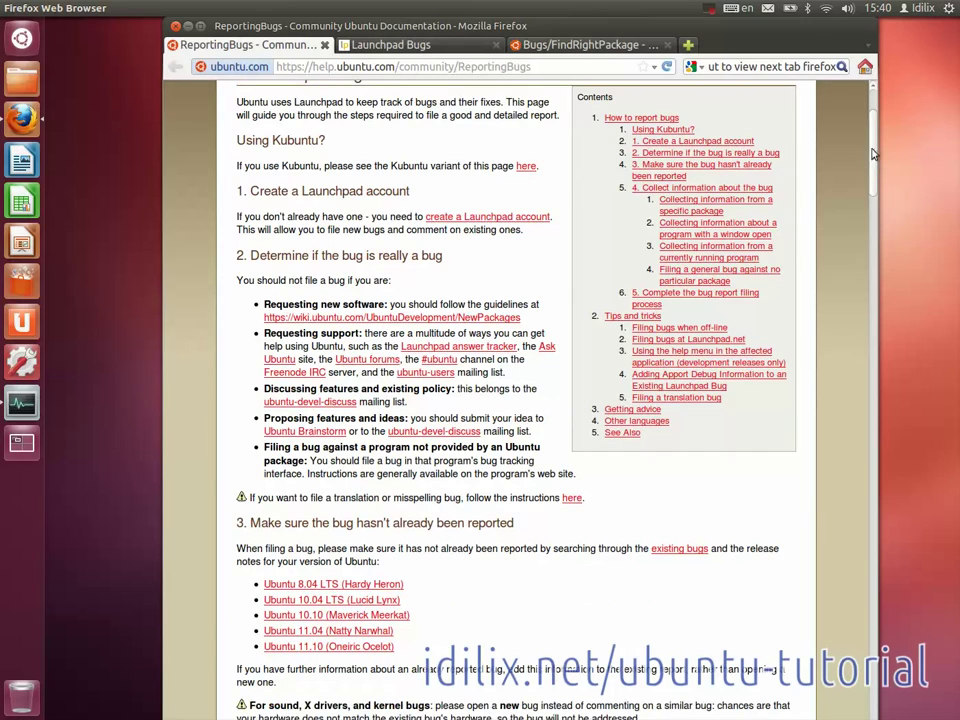
pyautogui.scroll(1, 872, 148)
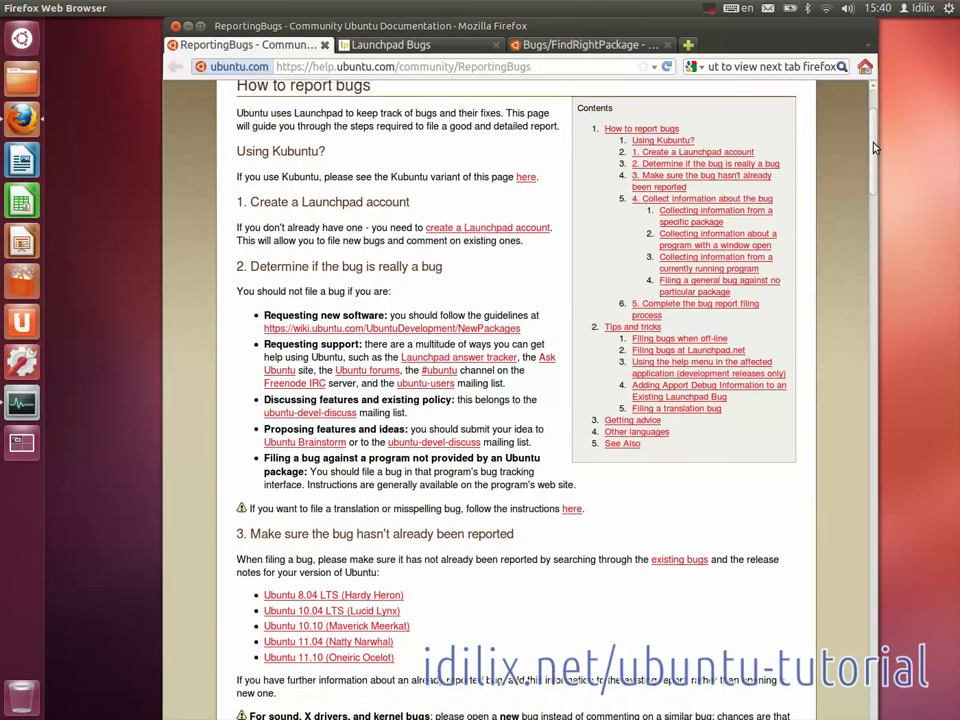
pyautogui.scroll(3, 872, 148)
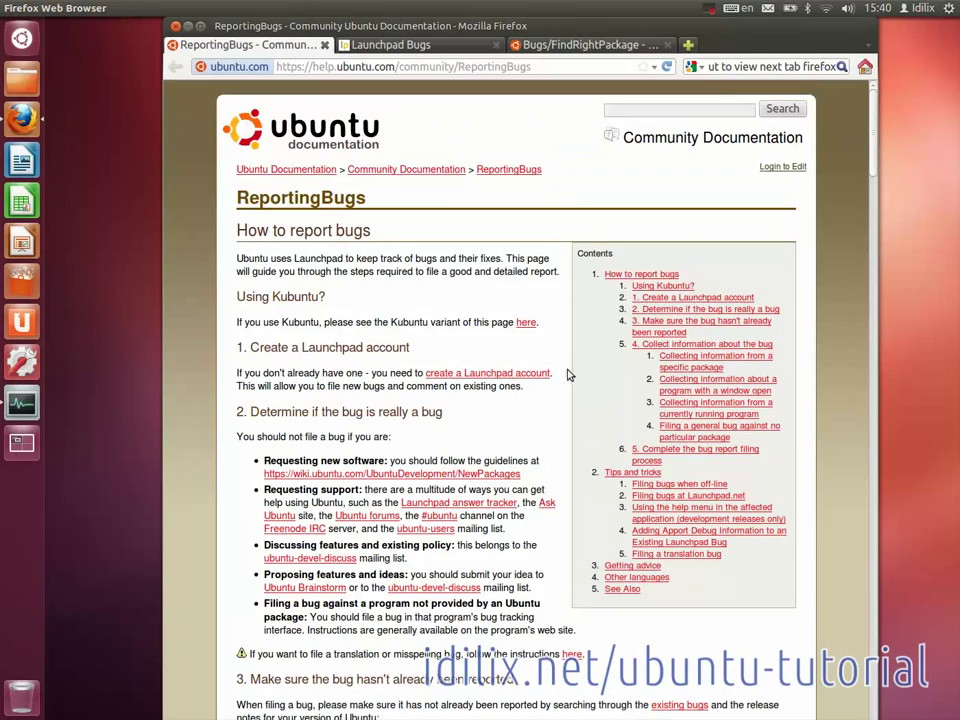
pyautogui.moveTo(567, 375); pyautogui.dragTo(553, 315)
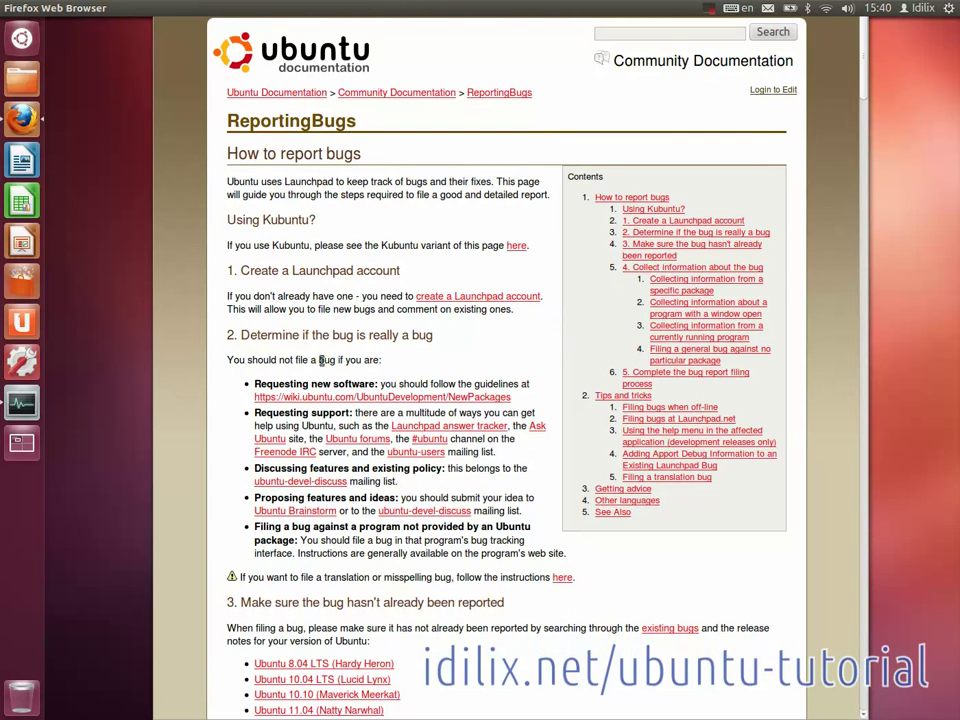
pyautogui.scroll(-2, 322, 420)
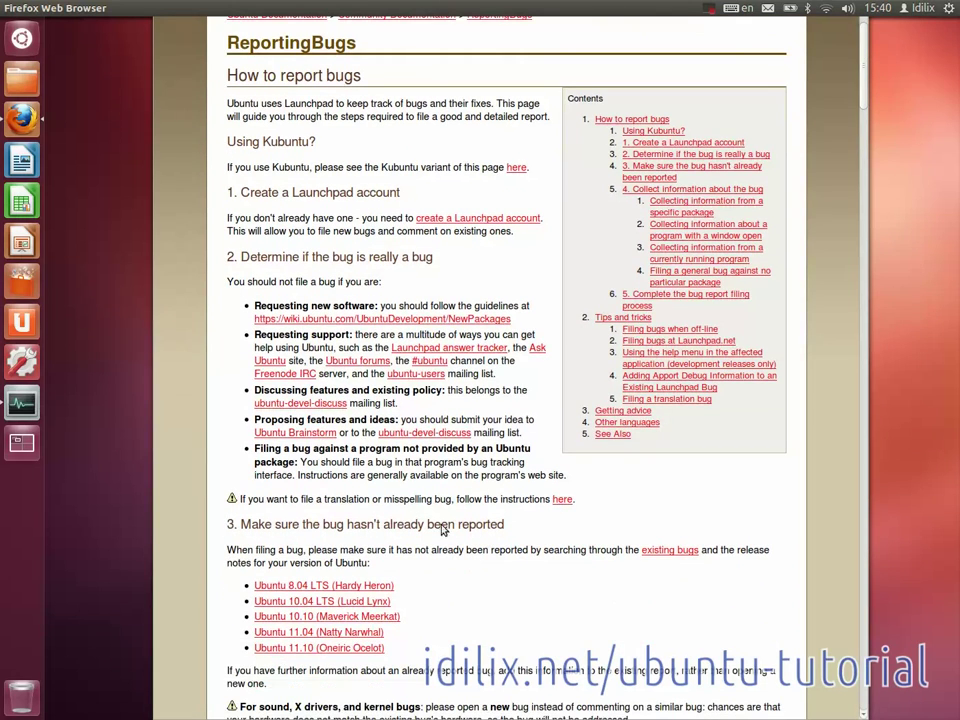
pyautogui.scroll(-3, 390, 474)
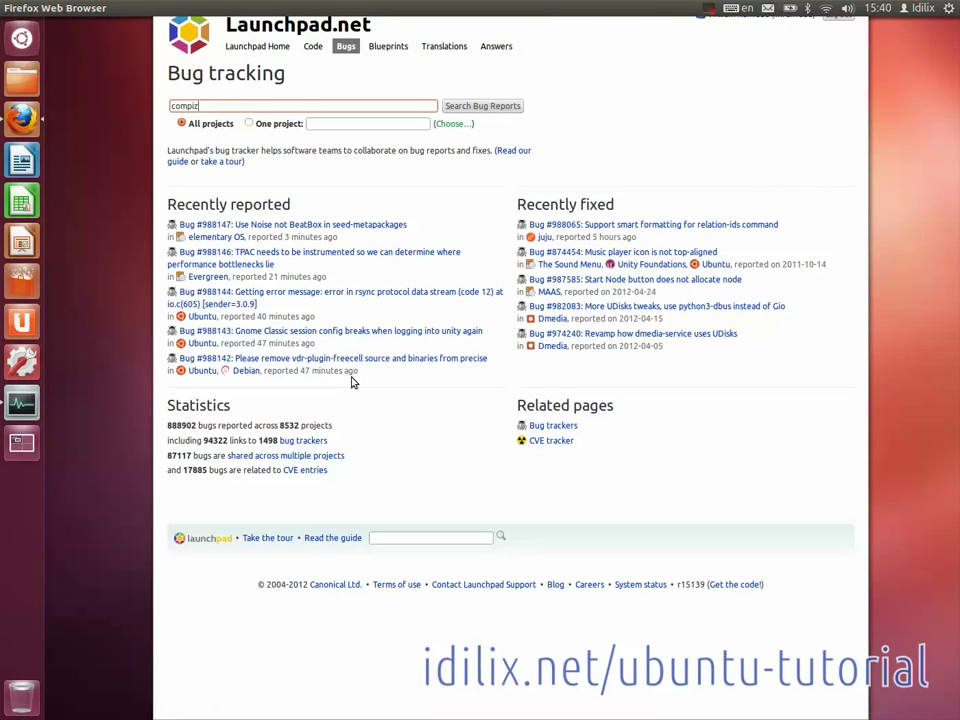
# - Search all Launchpad bug reports for "compiz quit"
pyautogui.write('it')
pyautogui.press('Return')
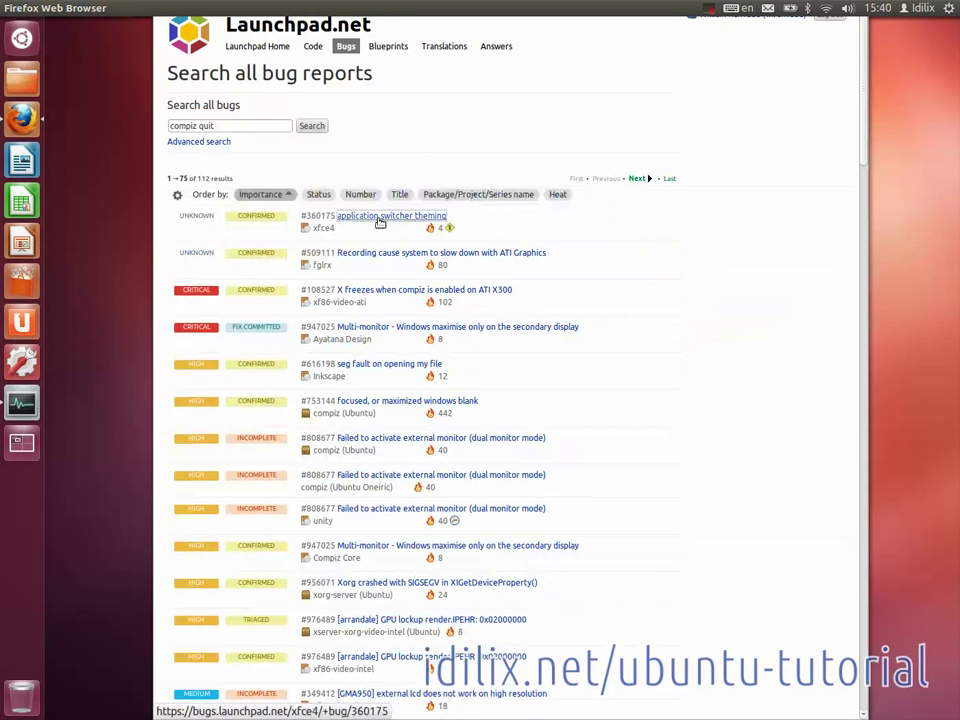
# - Open the "application switcher theming" bug report and check its options for stating whether the bug affects you
pyautogui.click(380, 218)
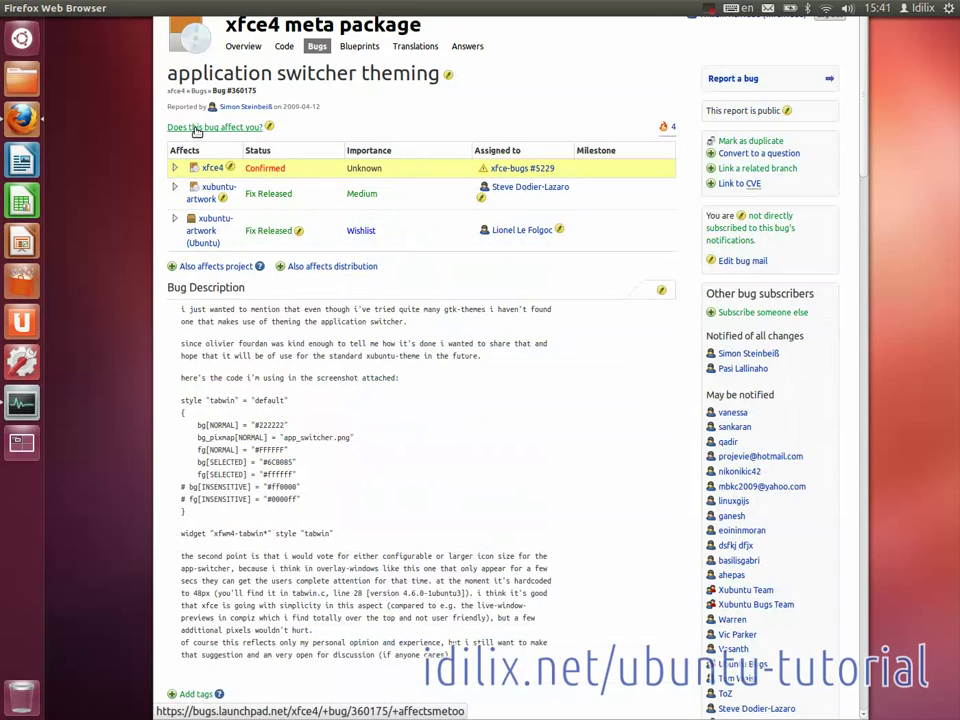
pyautogui.click(268, 128)
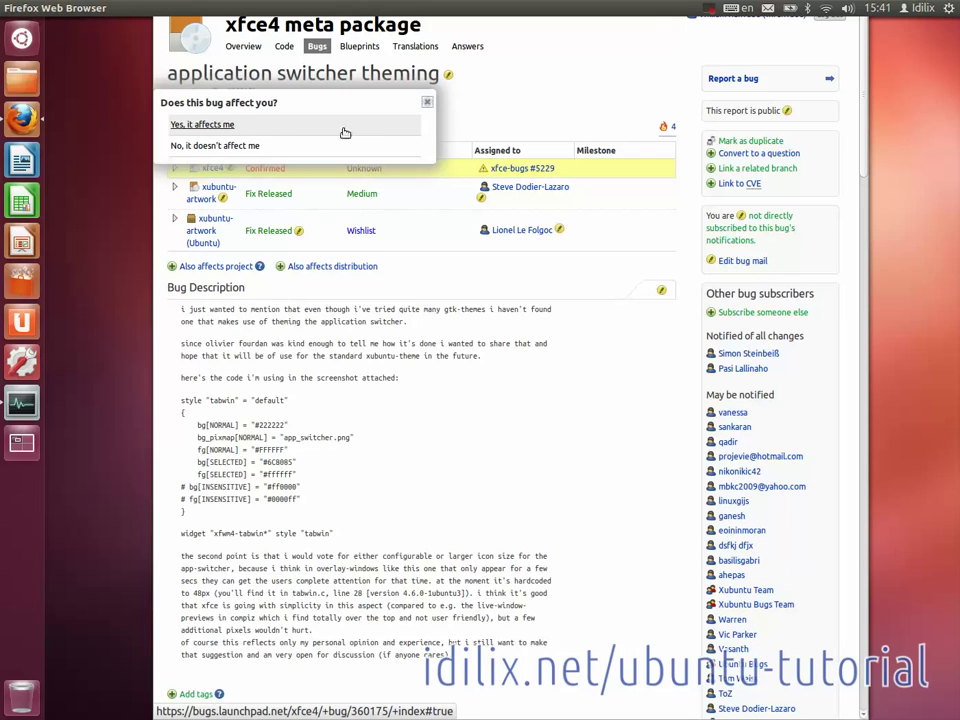
pyautogui.click(427, 102)
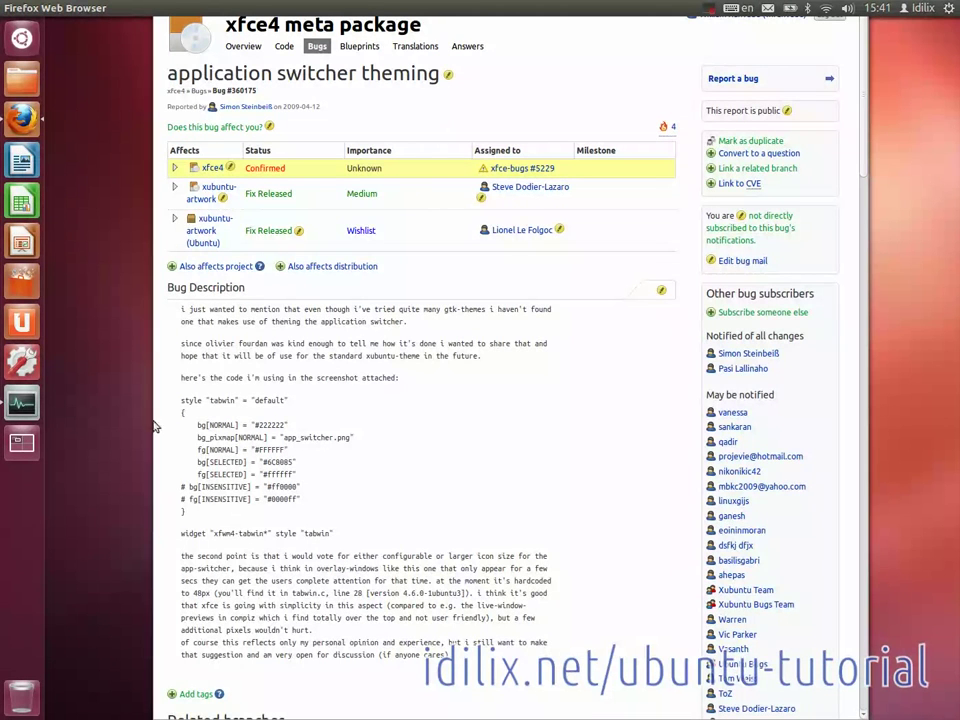
# - Check the running processes in System Monitor, minimize it and switch Firefox to the FindRightPackage wiki page
pyautogui.click(24, 402)
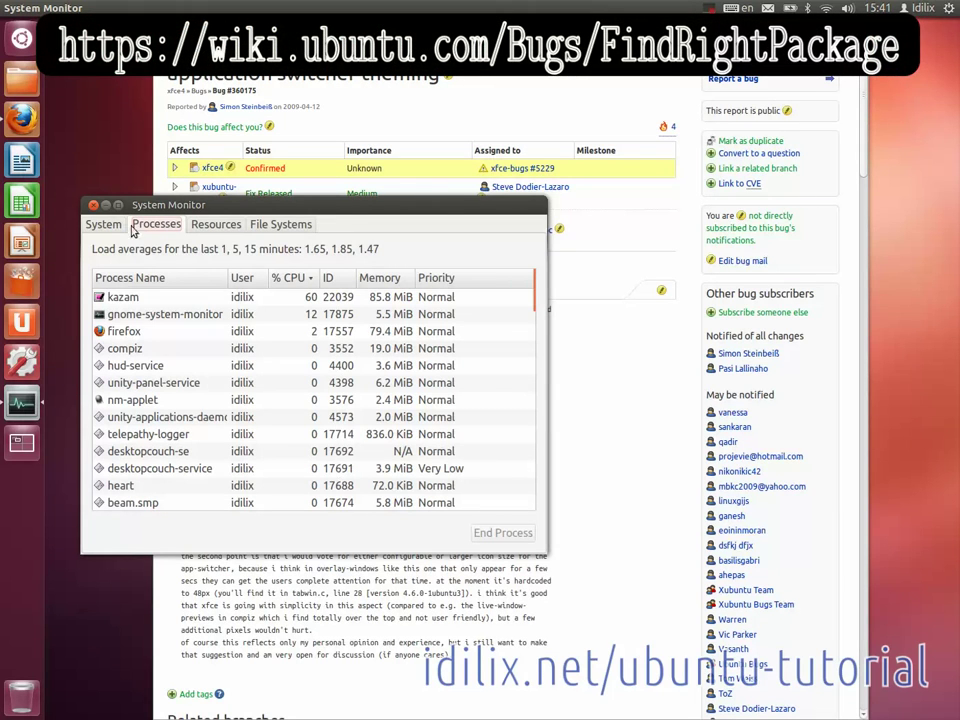
pyautogui.click(105, 206)
pyautogui.hotkey('ctrl', 'Tab')
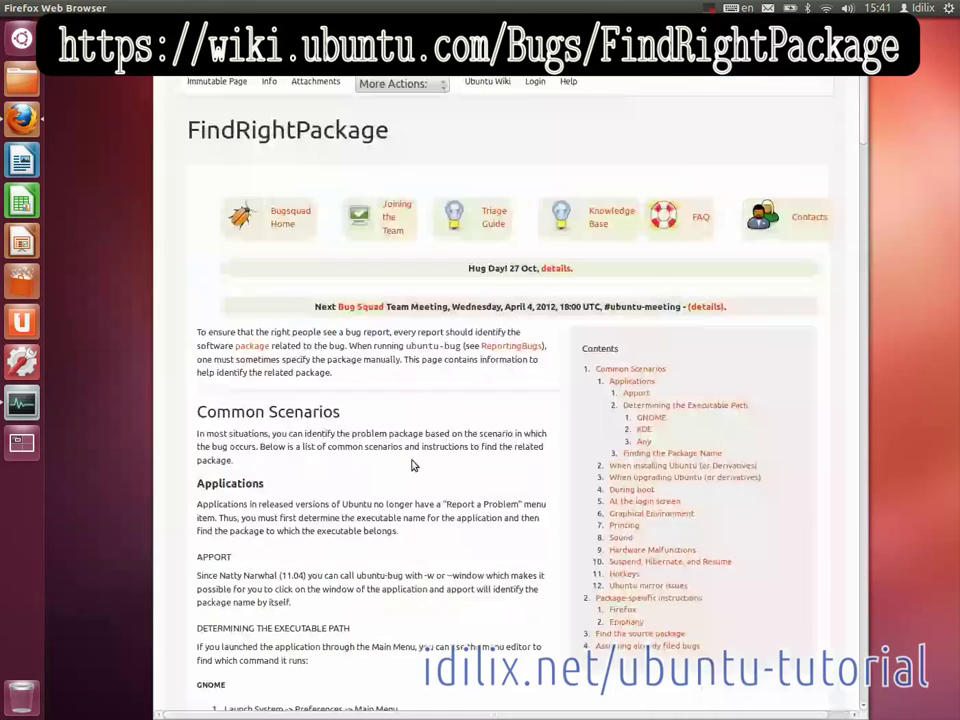
# - Run the command "ubuntu-bug compiz" and send the collected problem report to the developers
pyautogui.hotkey('alt', 'F2')
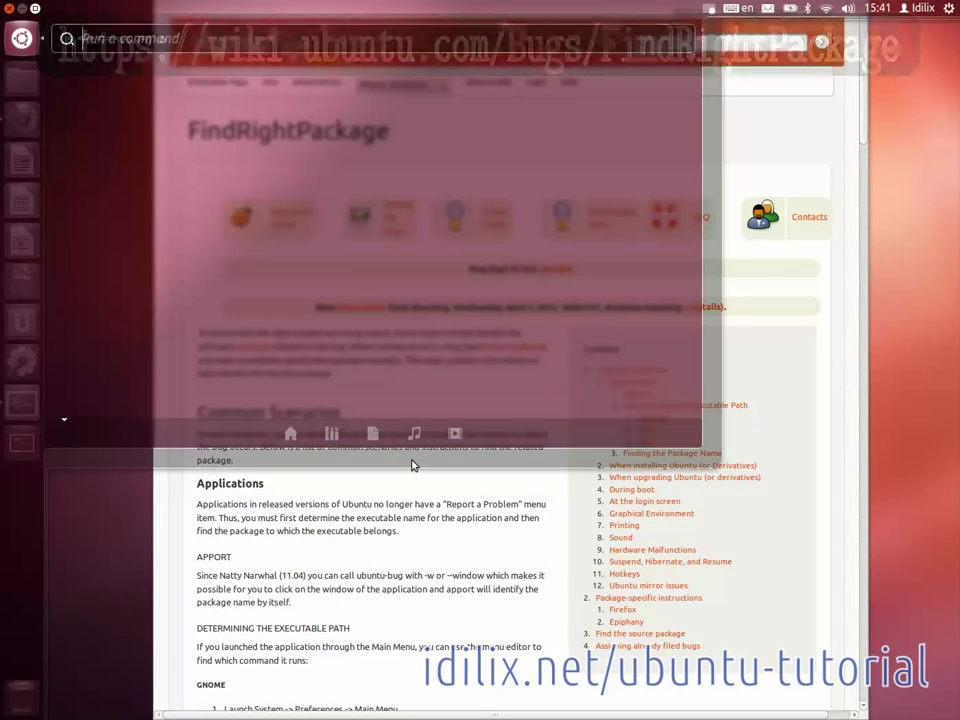
pyautogui.write('ubunt')
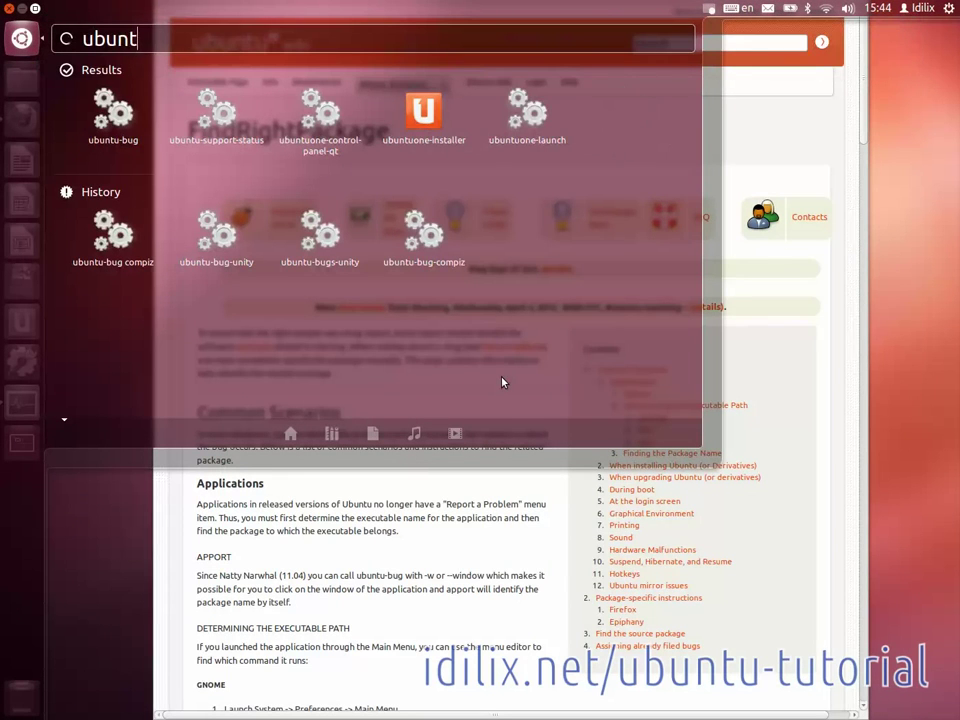
pyautogui.write('u-bu')
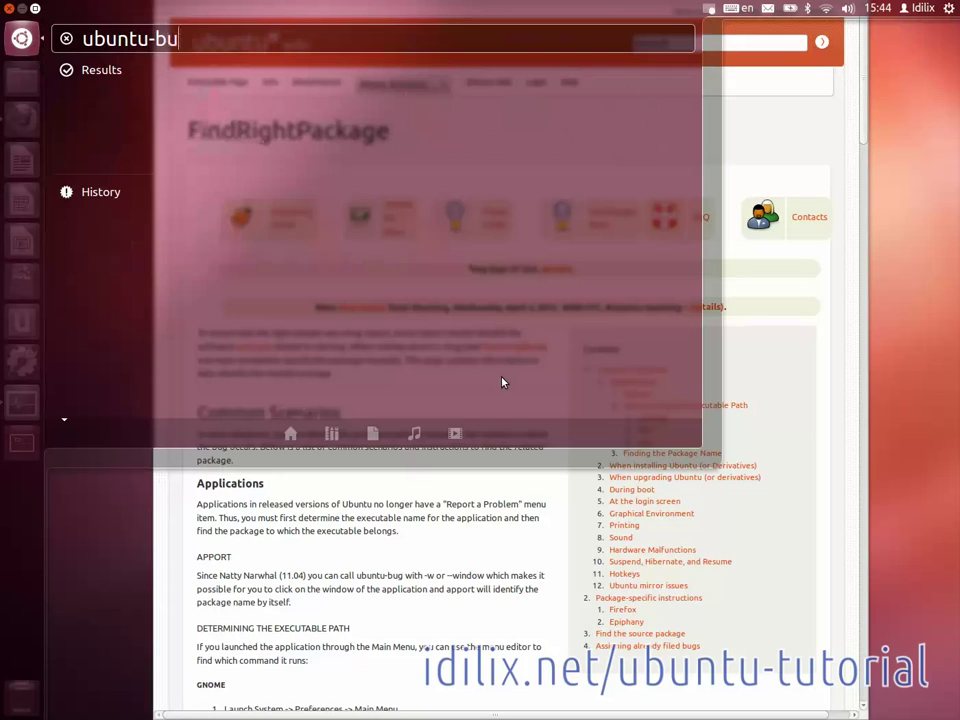
pyautogui.write('g com')
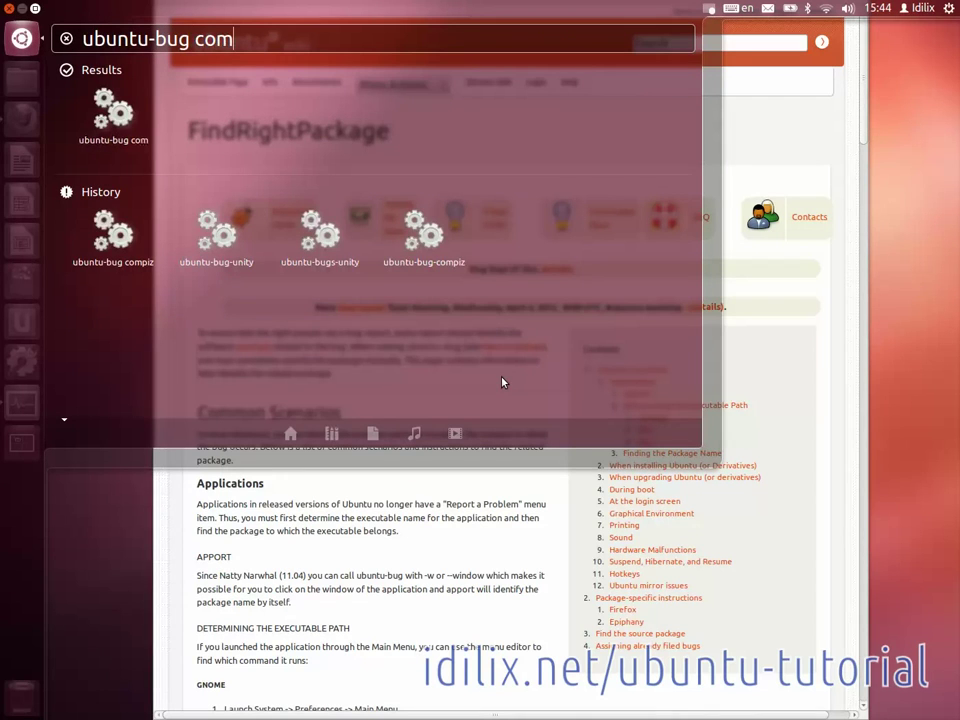
pyautogui.write('piz')
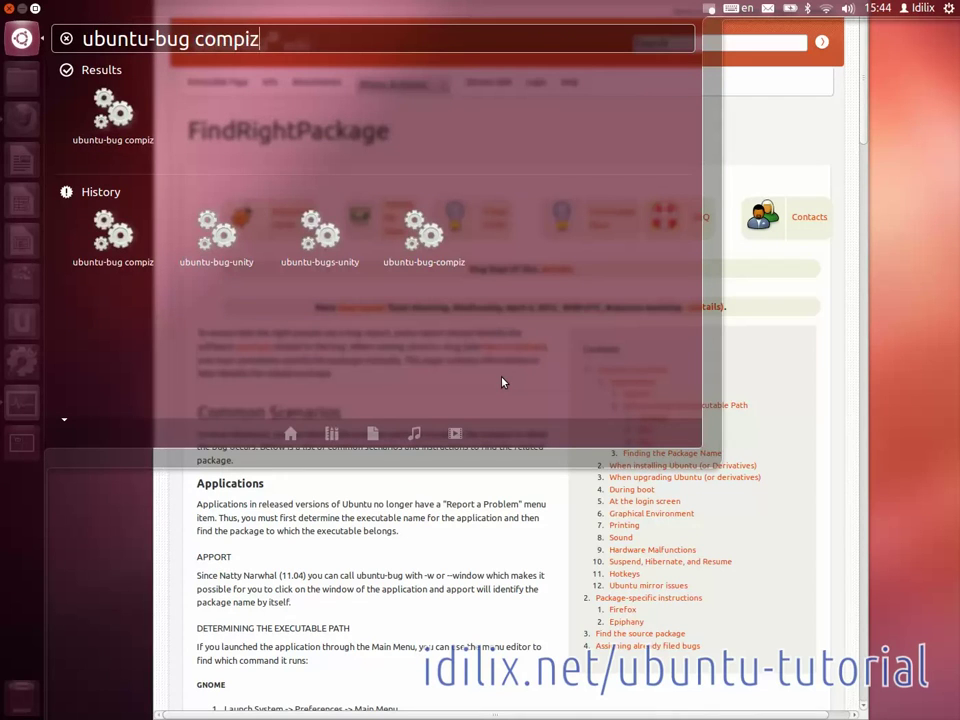
pyautogui.press('Return')
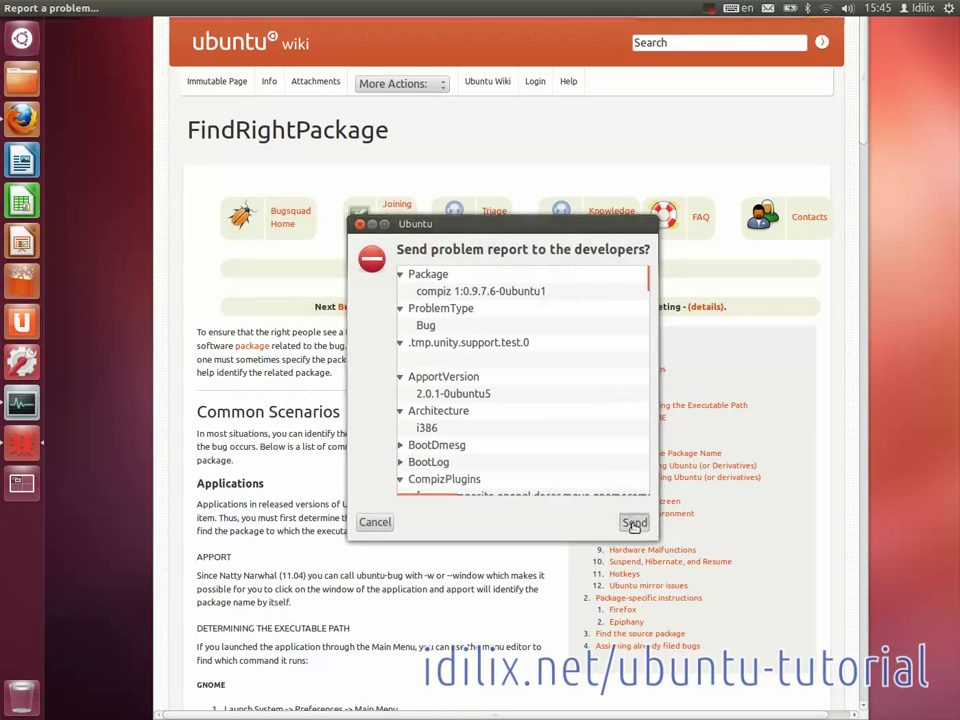
pyautogui.click(633, 524)
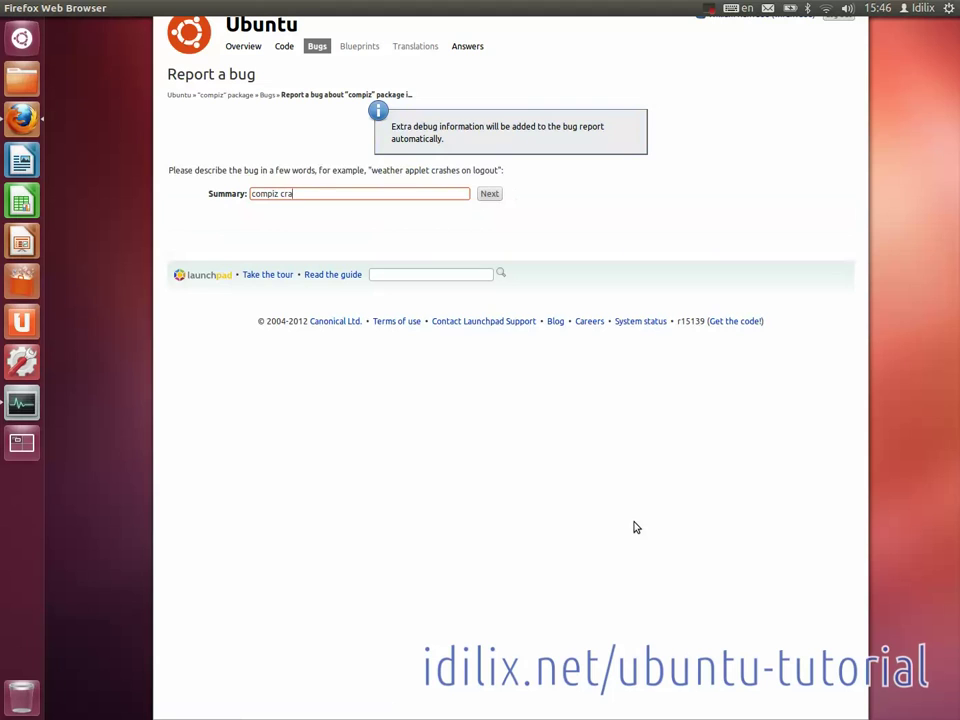
# - Submit "compiz crash" as the bug summary and choose to report a new bug instead of a suggested one
pyautogui.click(490, 195)
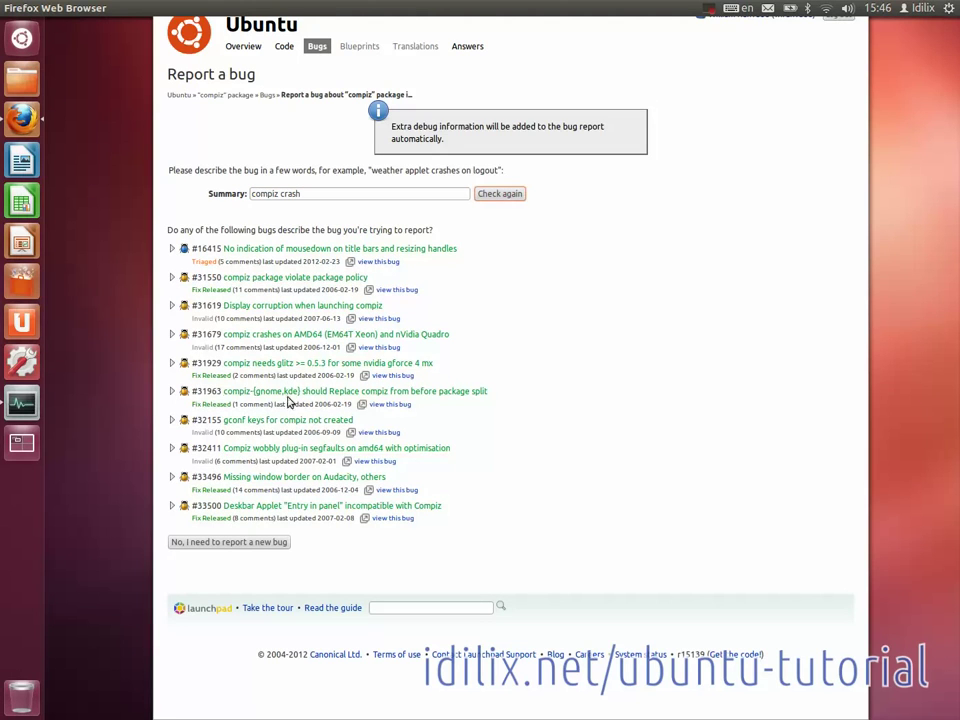
pyautogui.click(227, 542)
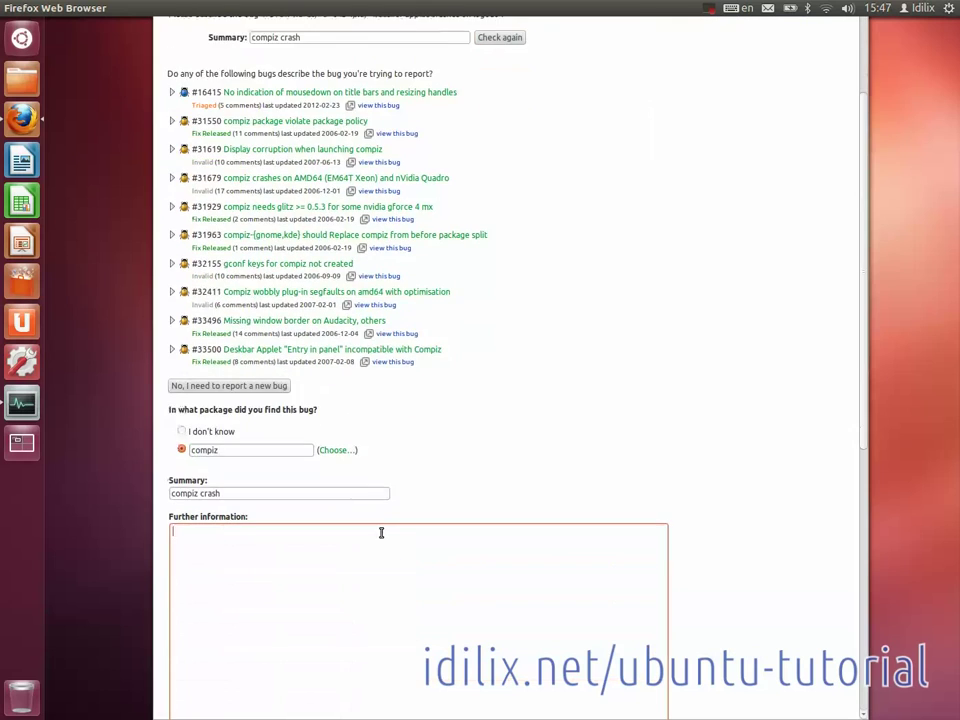
# - Review the new bug form's description field and reporting guidelines, and expand the extra options for tags and attachments
pyautogui.scroll(-3, 381, 532)
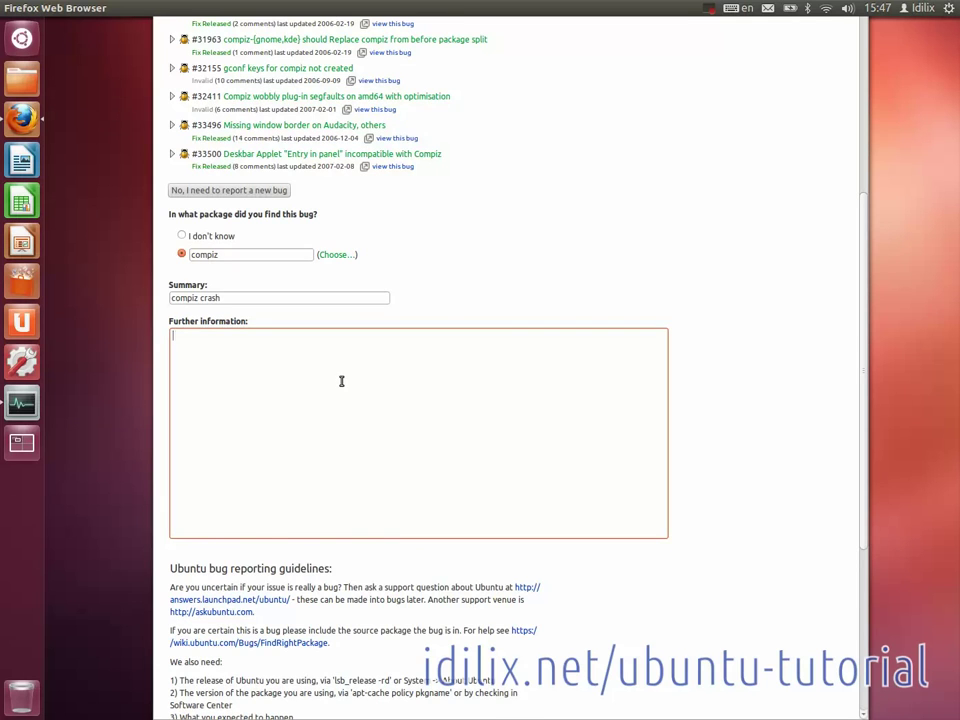
pyautogui.scroll(-3, 341, 381)
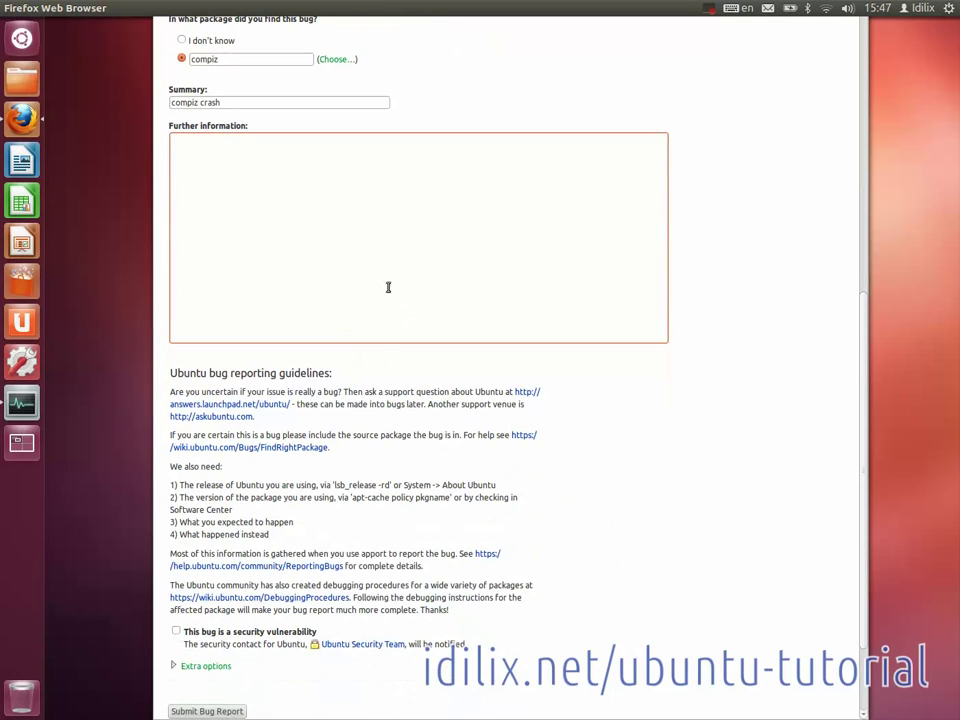
pyautogui.scroll(-2, 364, 249)
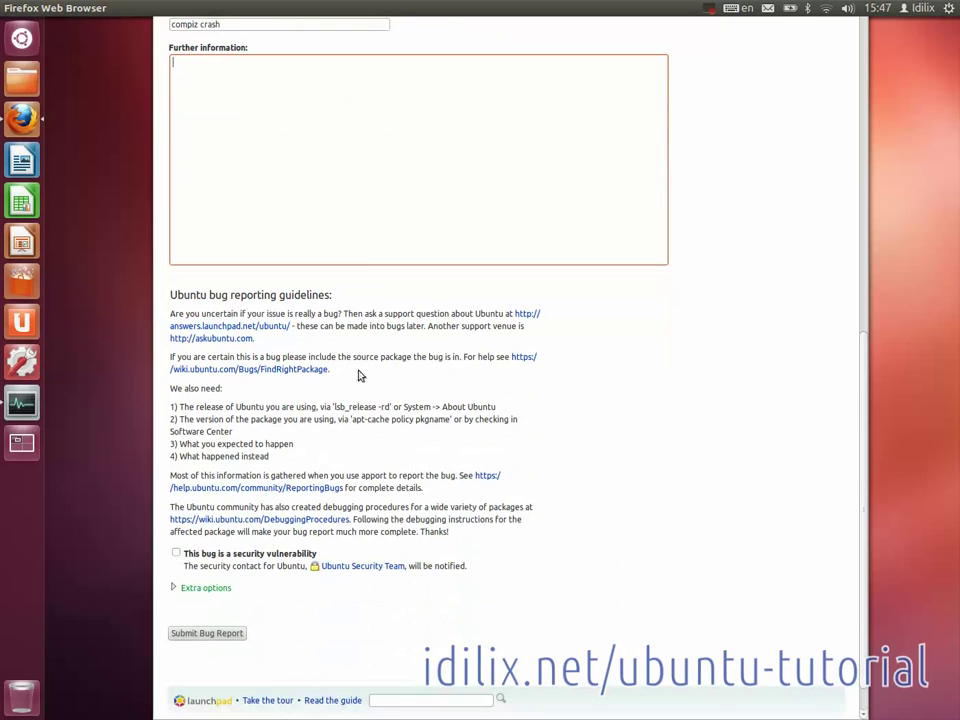
pyautogui.scroll(-1, 175, 556)
pyautogui.click(199, 546)
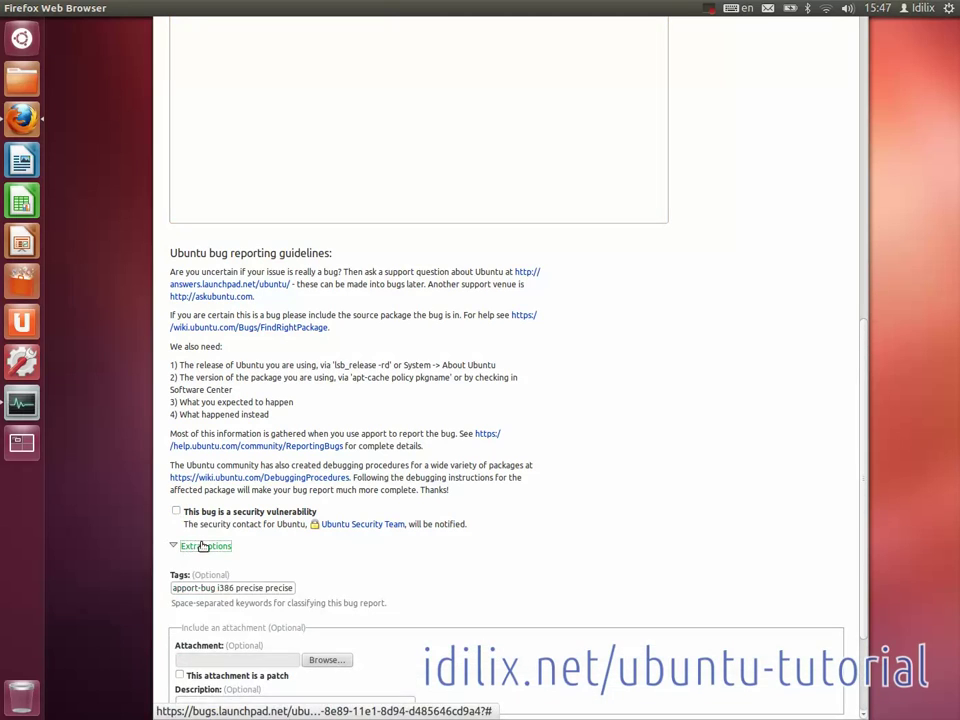
pyautogui.scroll(-3, 380, 548)
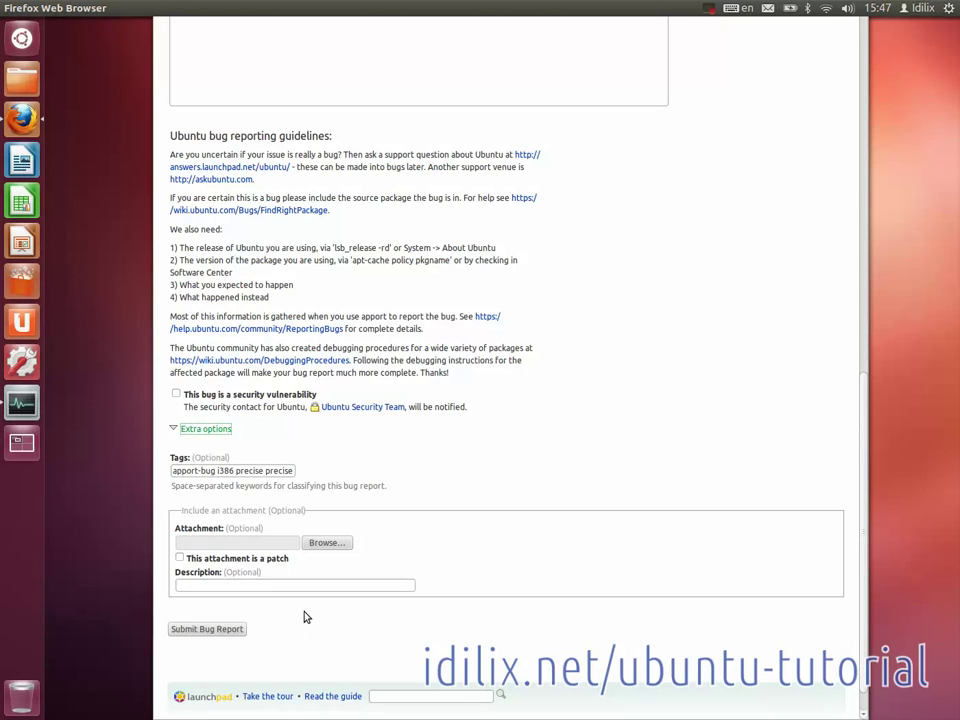
pyautogui.scroll(-1, 304, 617)
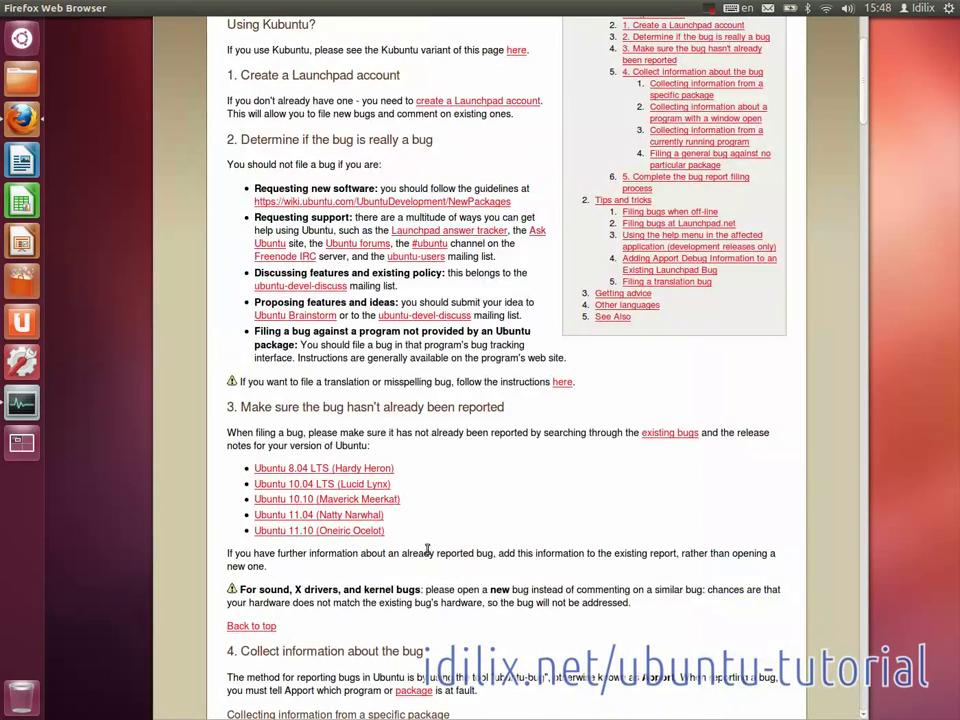
# - Return to the ReportingBugs documentation page and view it from the beginning
pyautogui.scroll(3, 422, 583)
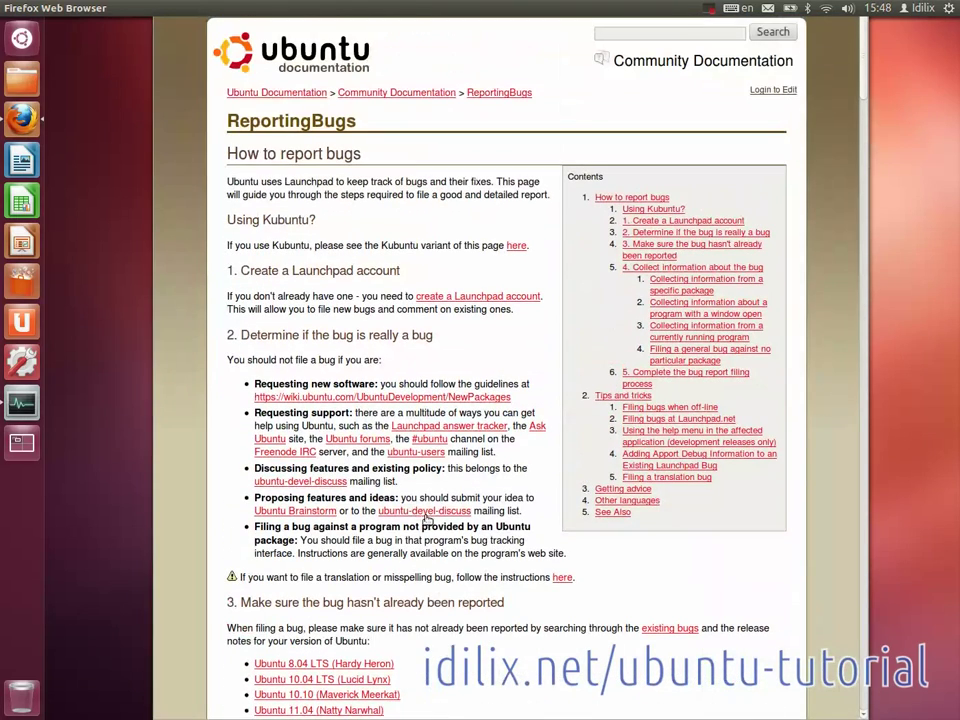